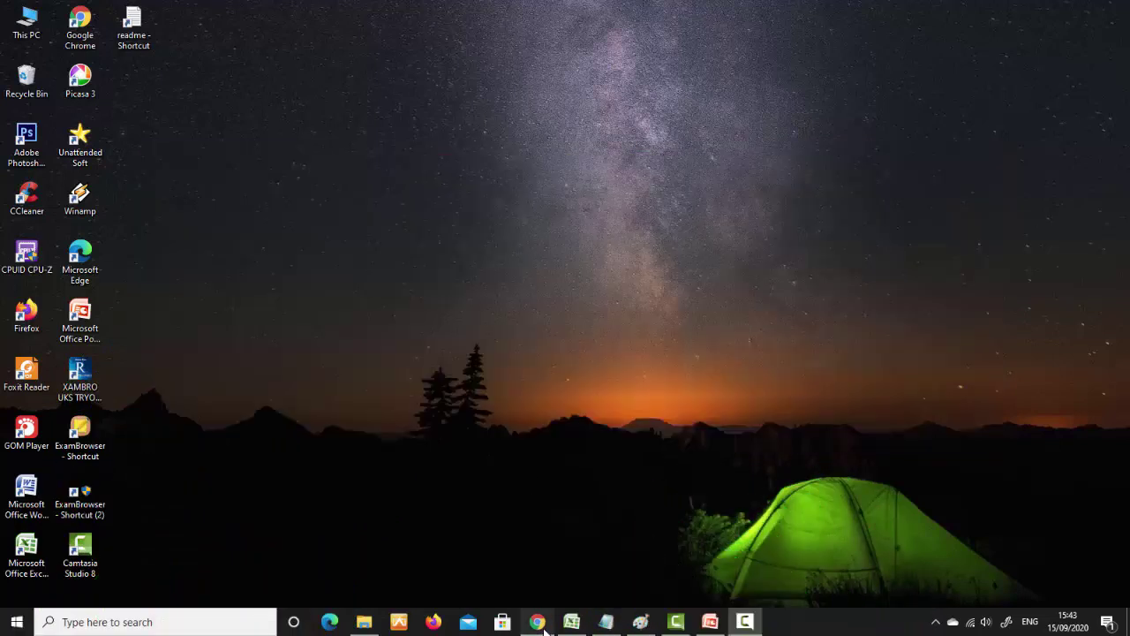
# - Launch Google Chrome and go to google.com/forms
pyautogui.click(538, 622)
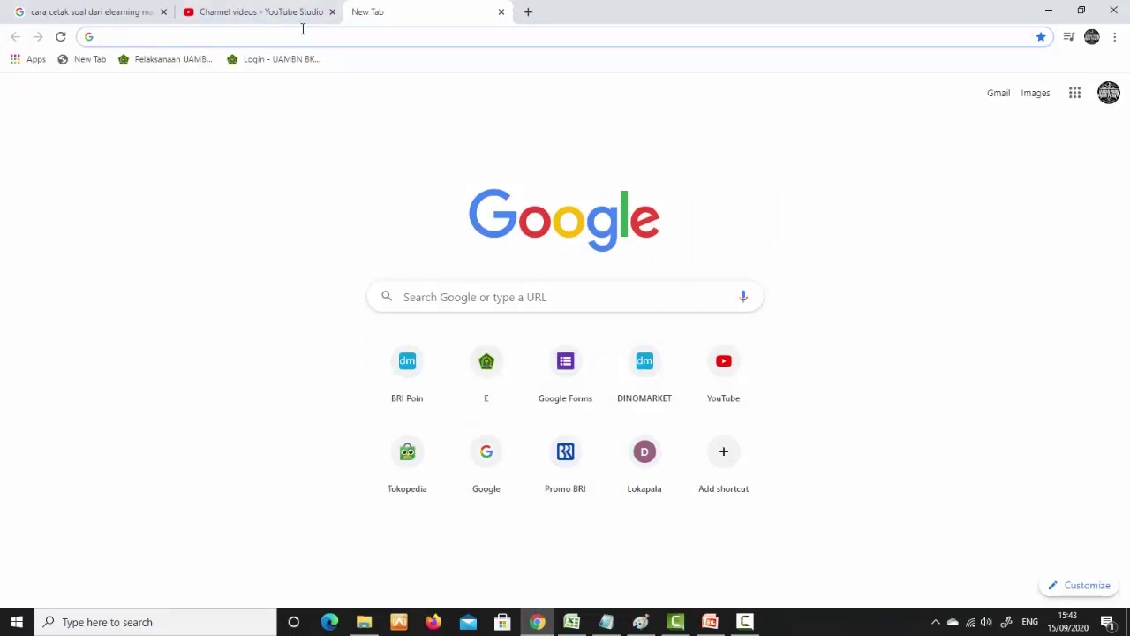
pyautogui.write('goo')
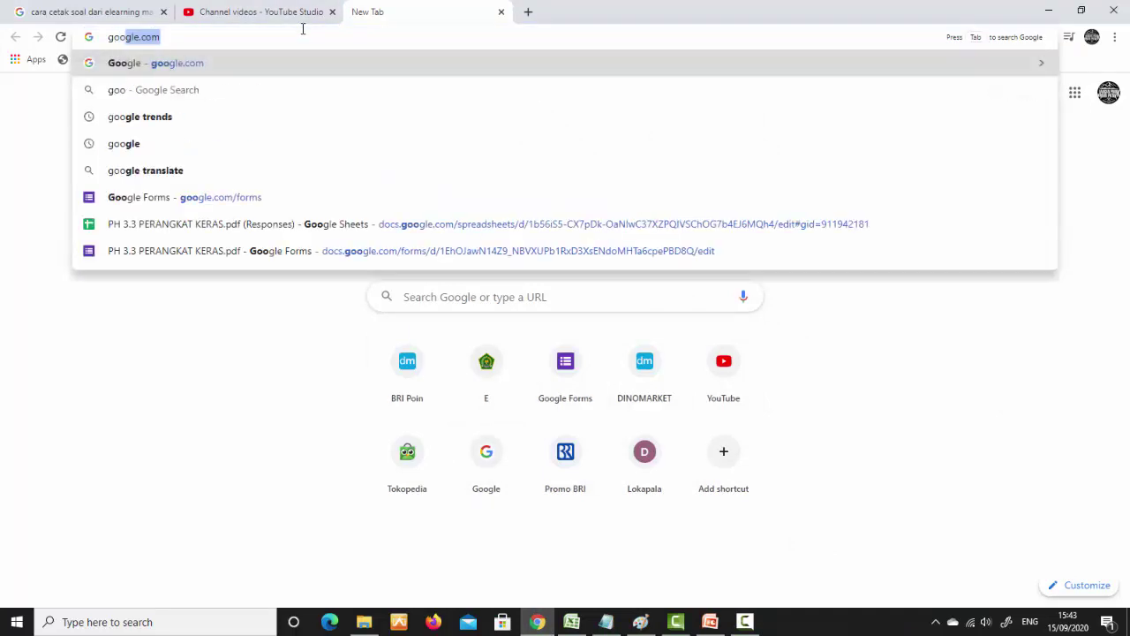
pyautogui.write('gle.com/')
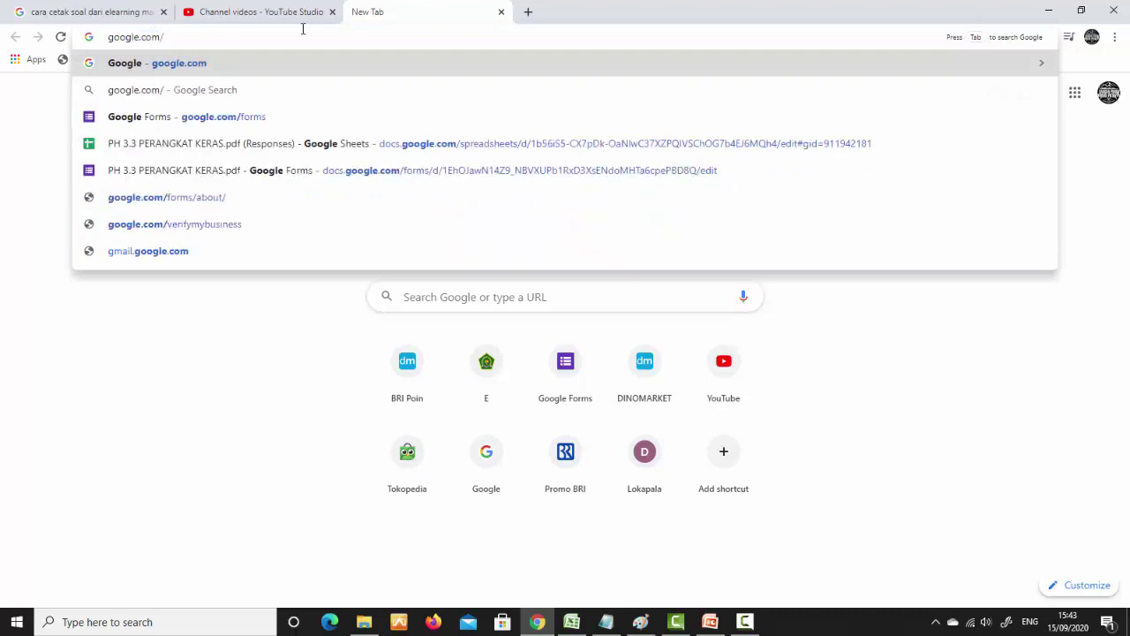
pyautogui.write('form')
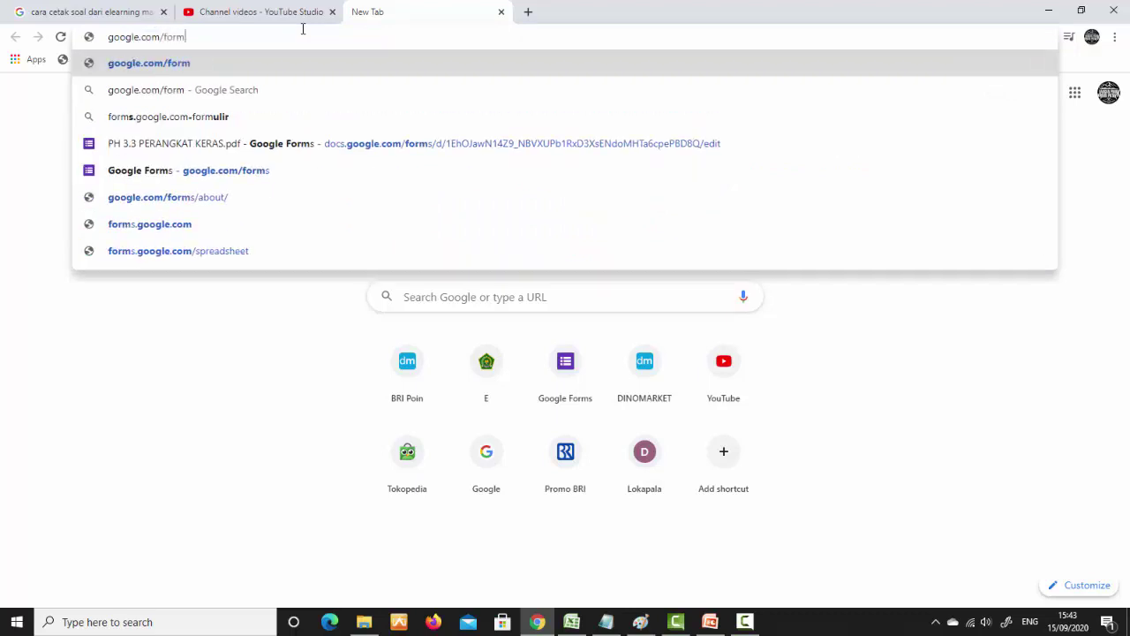
pyautogui.write('s')
pyautogui.press('Return')
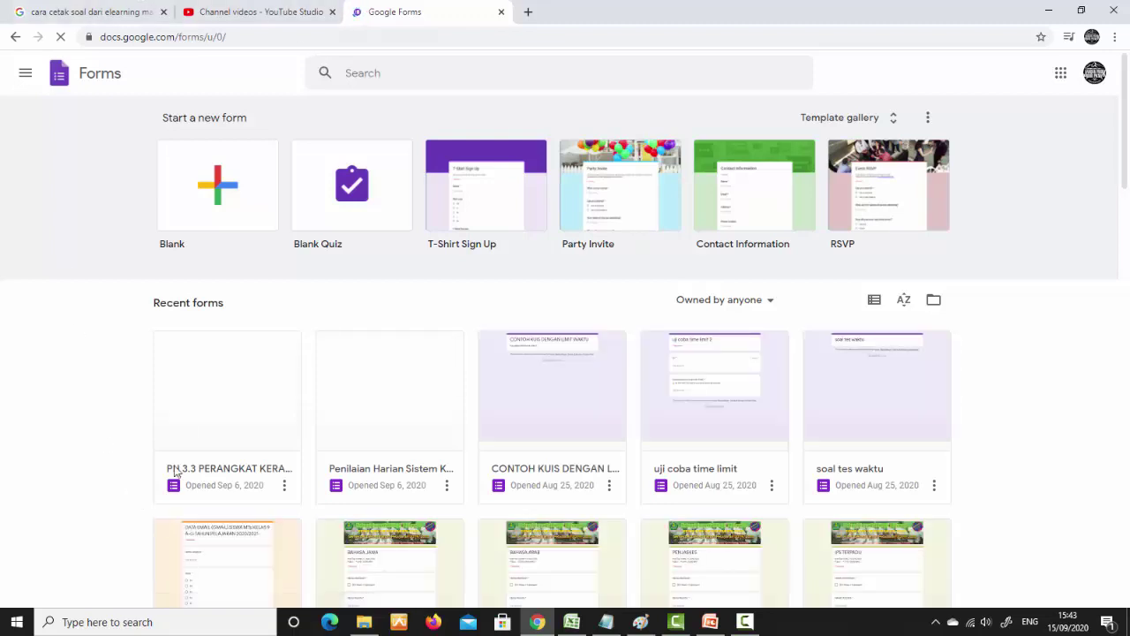
# - Open the PH 3.3 PERANGKAT KERAS quiz and scroll through its two sections of questions
pyautogui.click(243, 427)
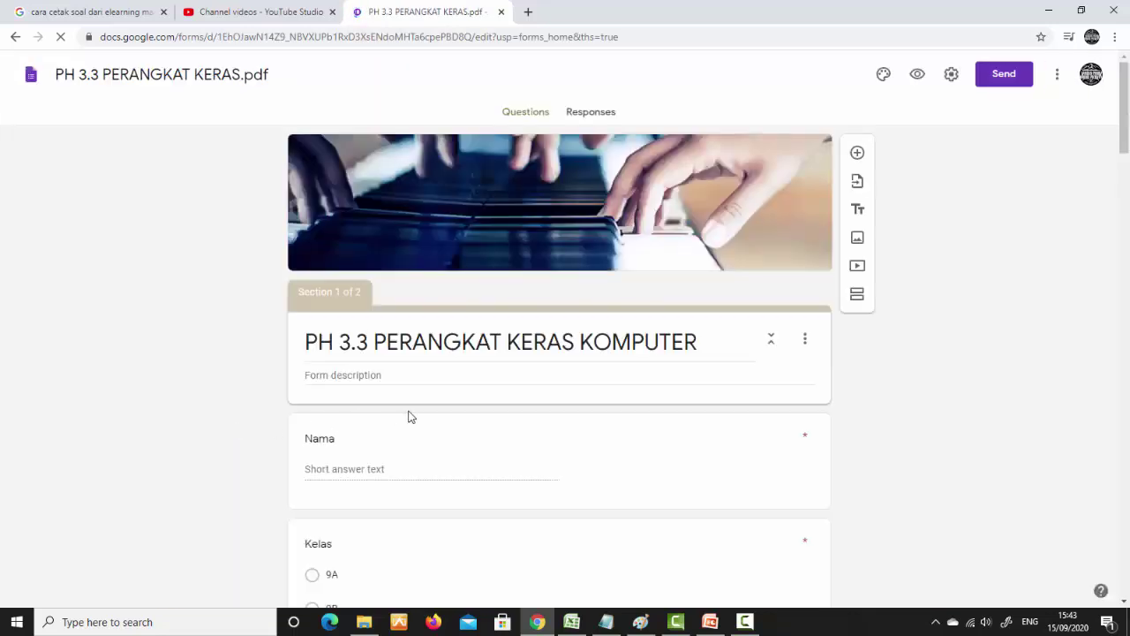
pyautogui.scroll(-2, 409, 417)
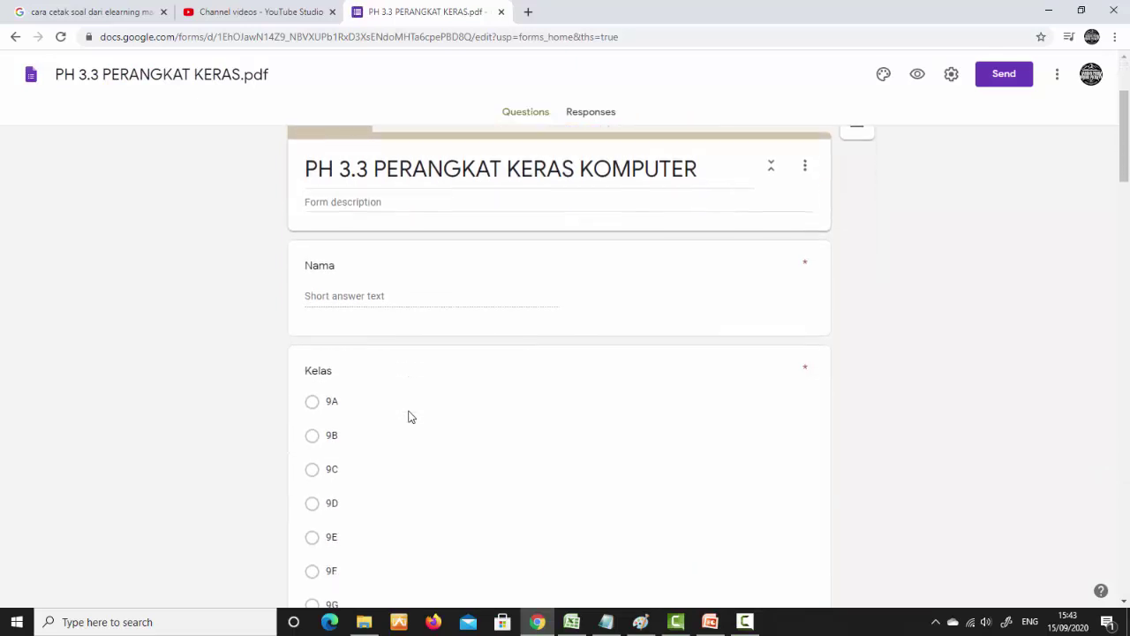
pyautogui.scroll(-2, 408, 417)
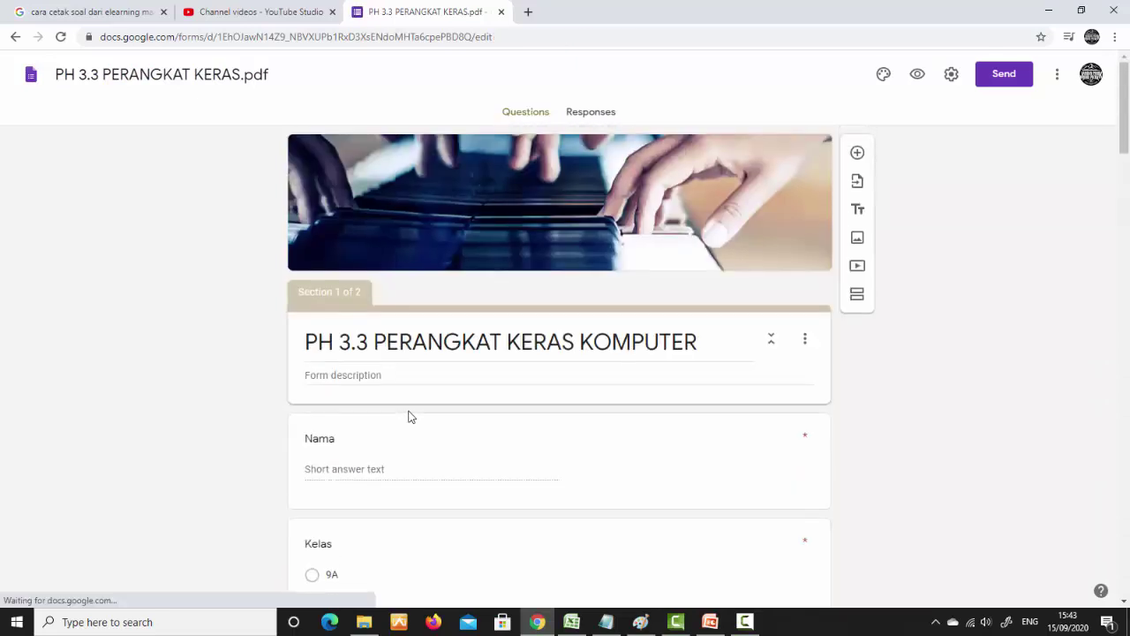
pyautogui.scroll(-1, 408, 417)
pyautogui.scroll(-1, 409, 416)
pyautogui.scroll(-3, 409, 417)
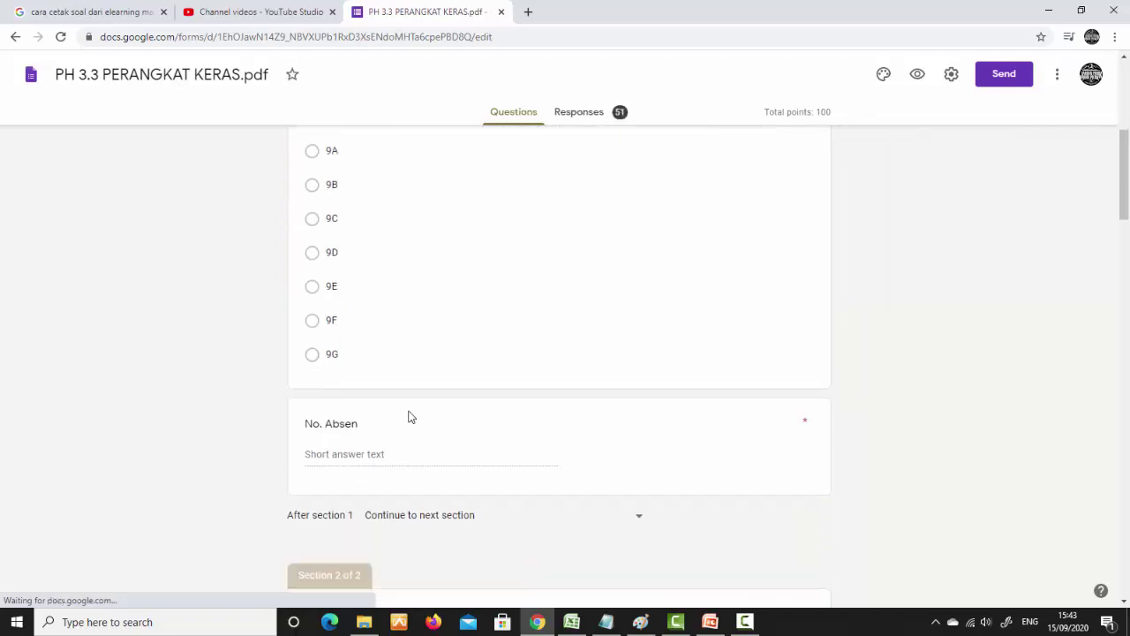
pyautogui.scroll(-1, 409, 417)
pyautogui.scroll(-1, 409, 416)
pyautogui.scroll(-2, 409, 417)
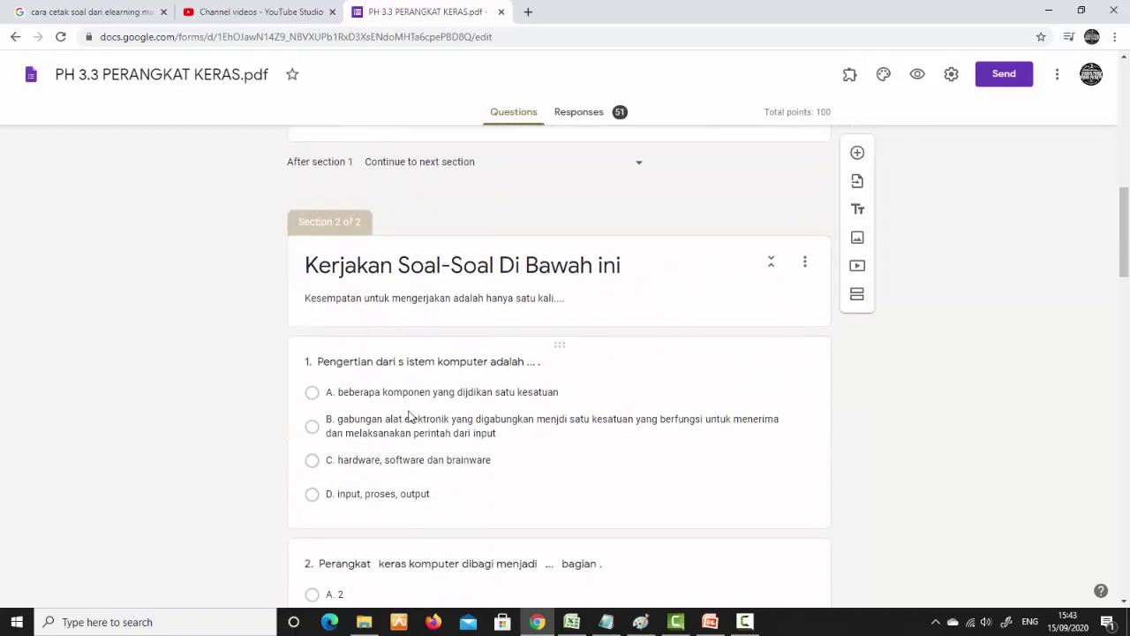
pyautogui.scroll(-1, 408, 417)
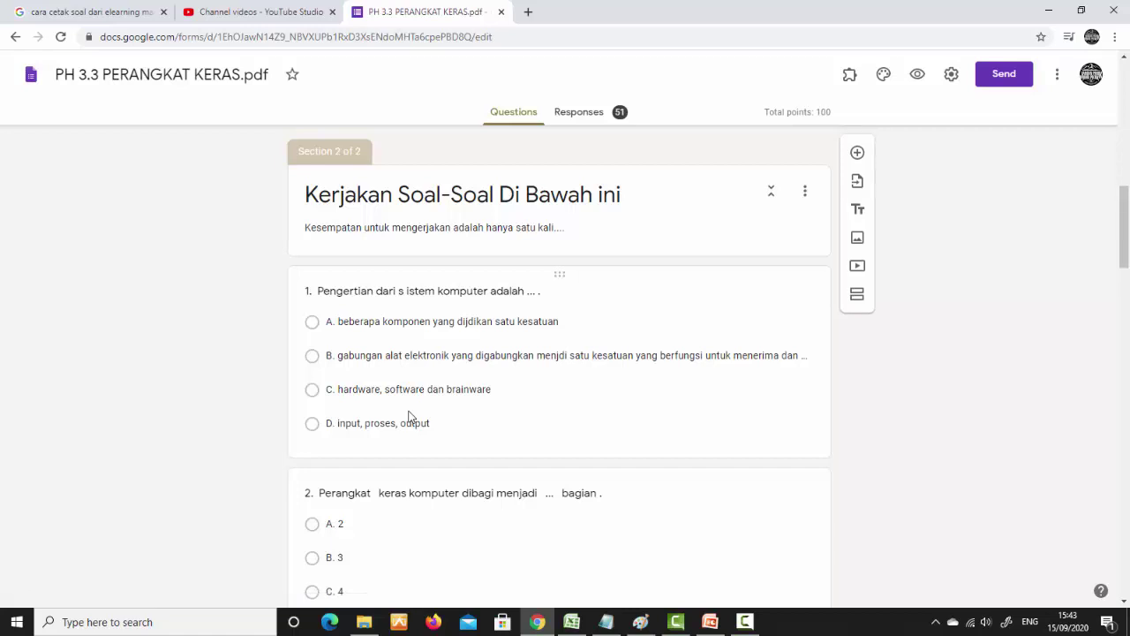
pyautogui.scroll(3, 408, 417)
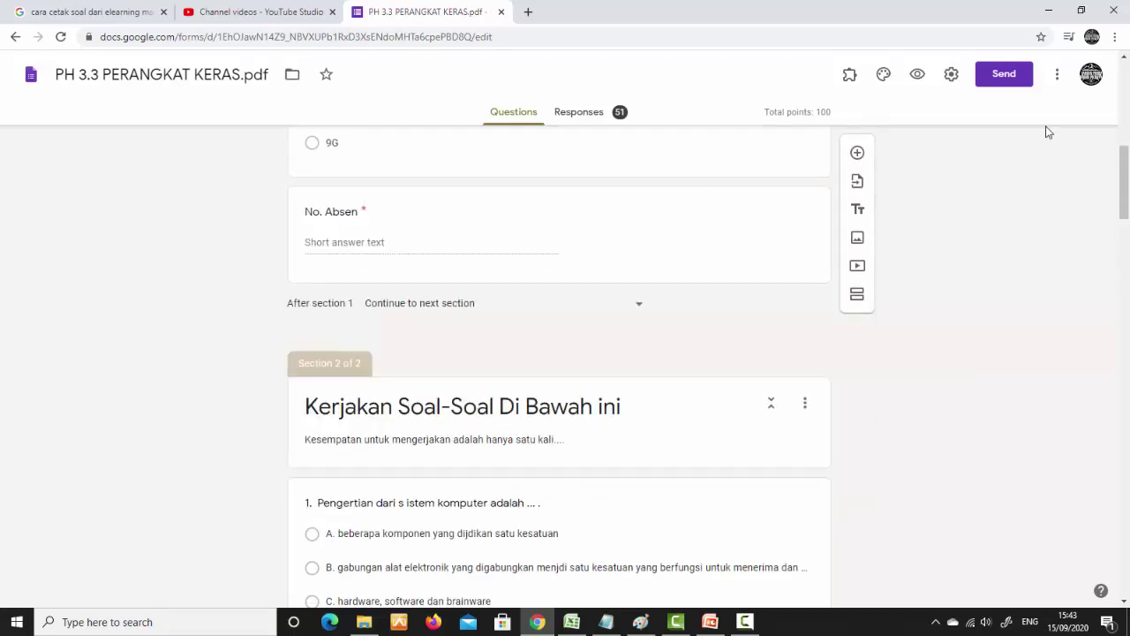
# - Print the quiz from the More menu, with Foxit Reader PDF Printer as the destination
pyautogui.click(1057, 76)
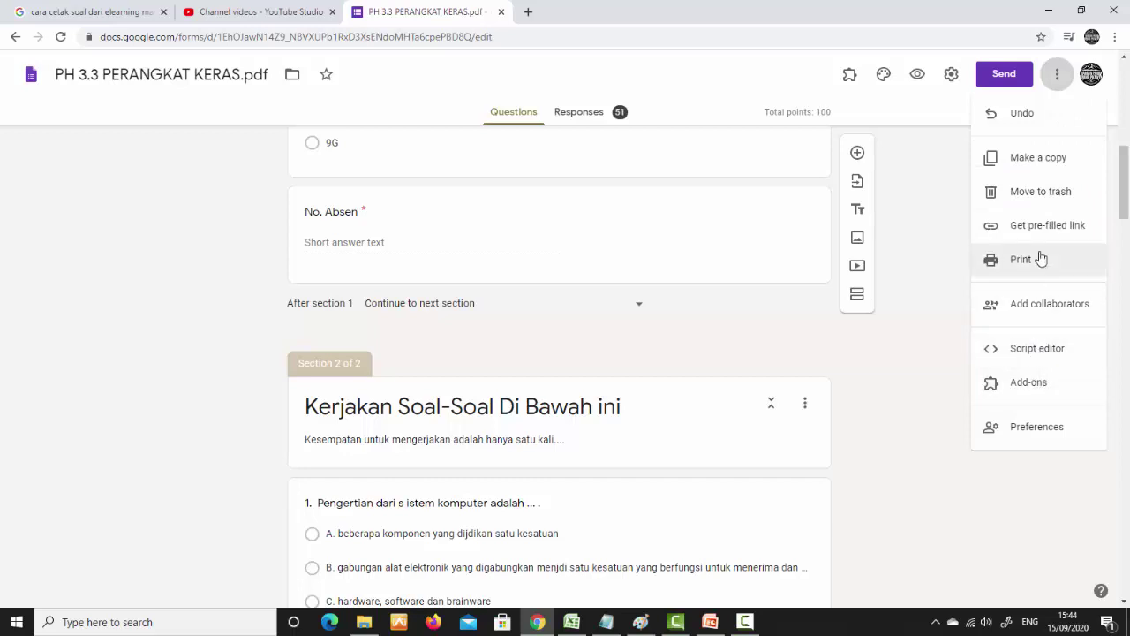
pyautogui.click(1041, 261)
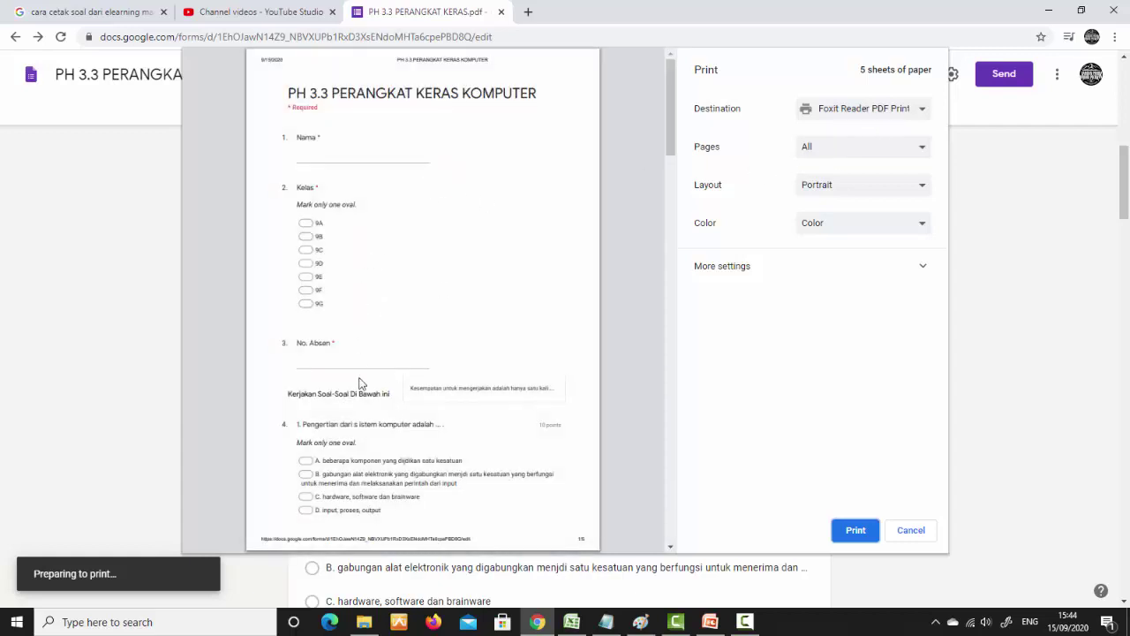
pyautogui.click(854, 540)
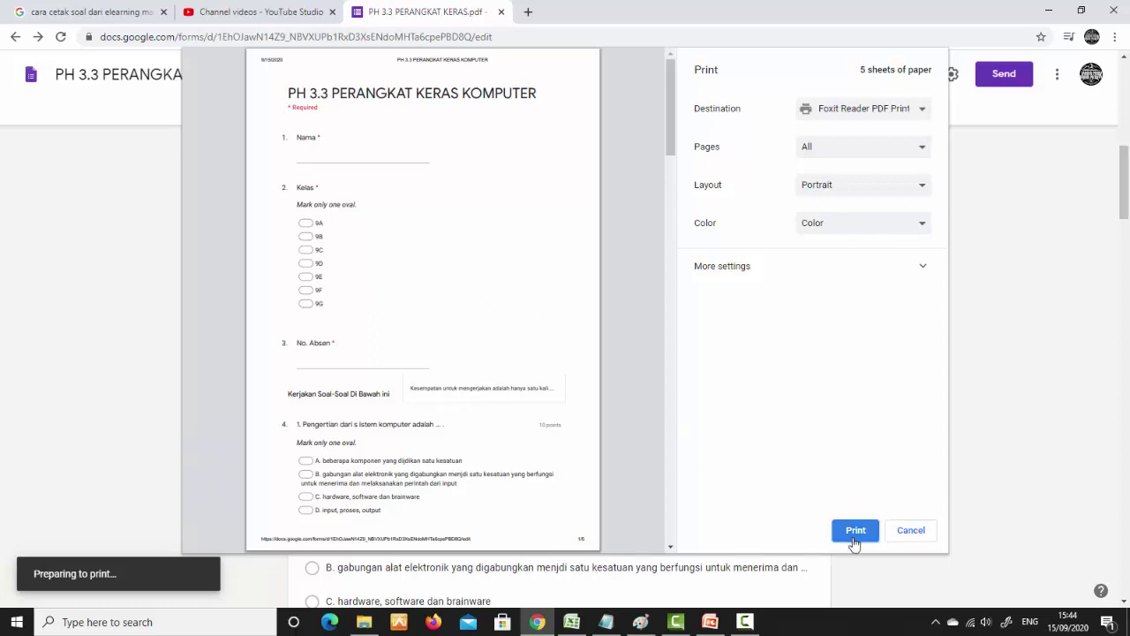
# - Print the quiz to a PDF named PH 3.3 PERANGKAT KERAS in Documents
pyautogui.click(853, 540)
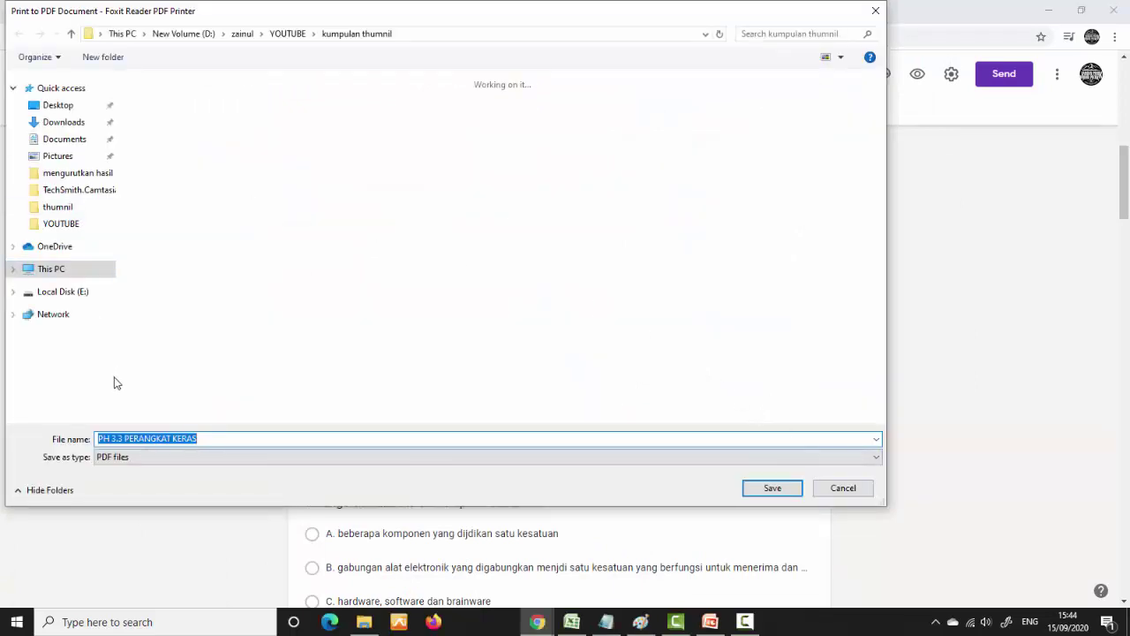
pyautogui.moveTo(62, 176)
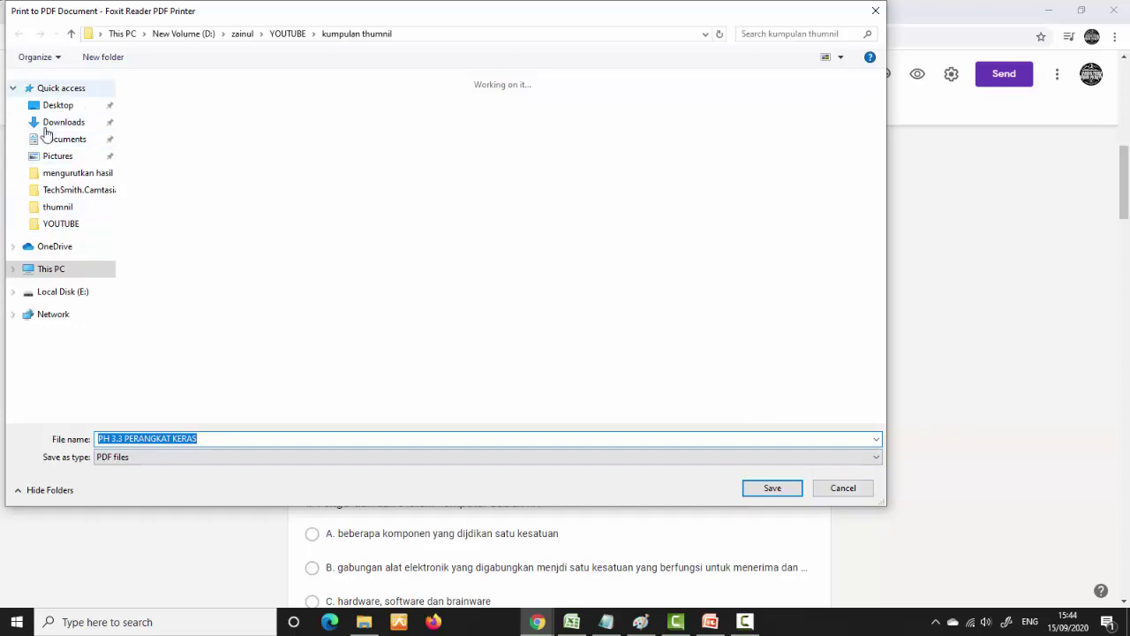
pyautogui.click(46, 134)
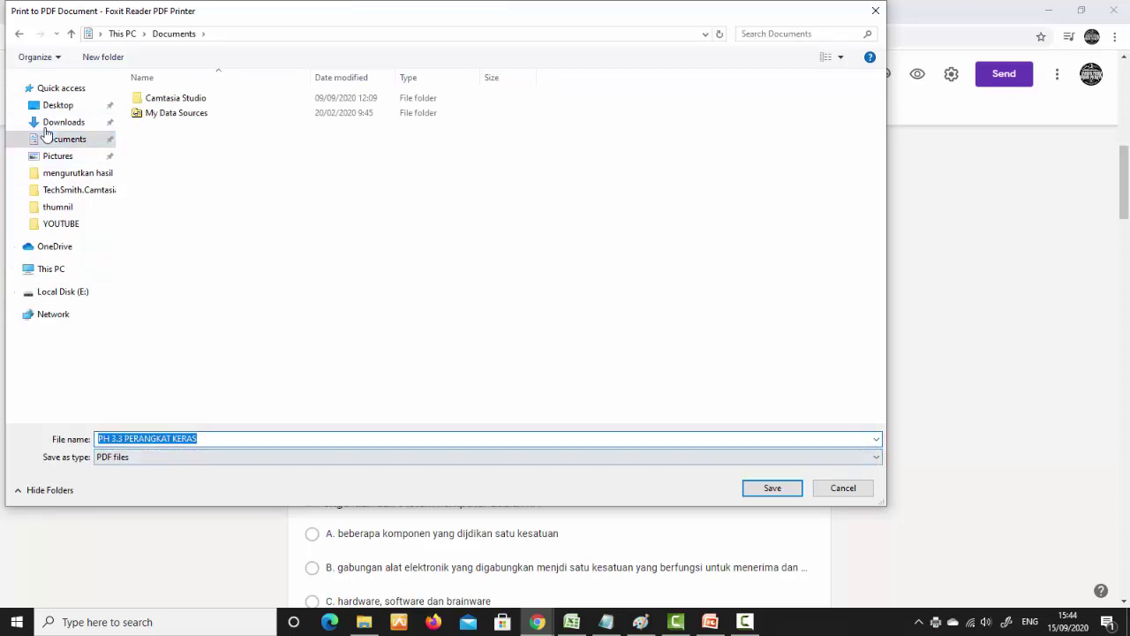
pyautogui.press('Return')
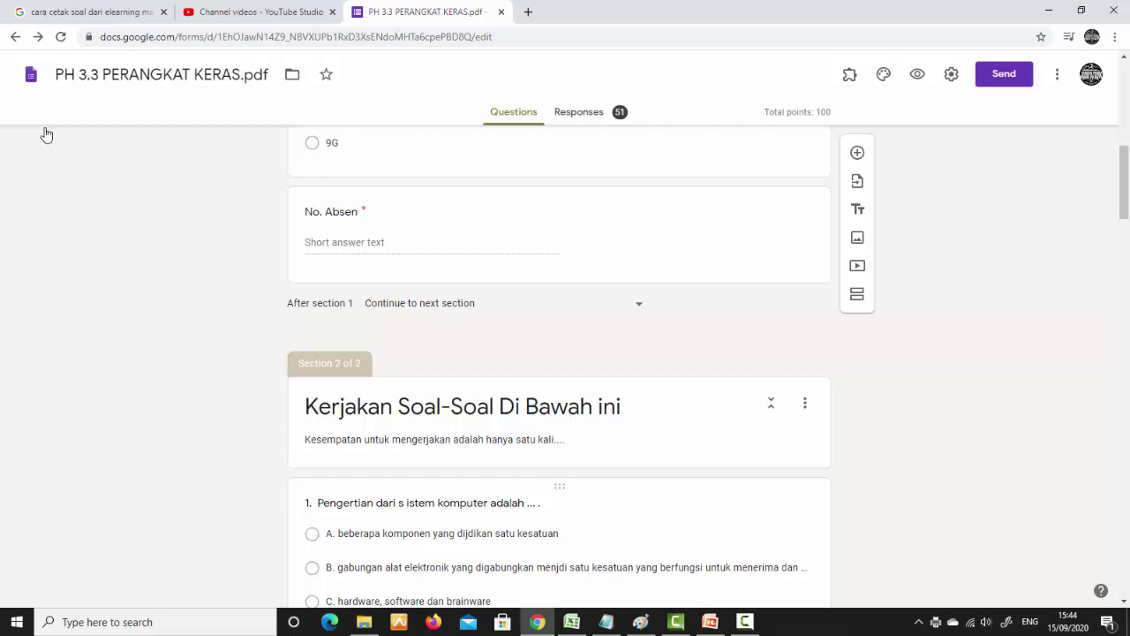
pyautogui.moveTo(363, 622)
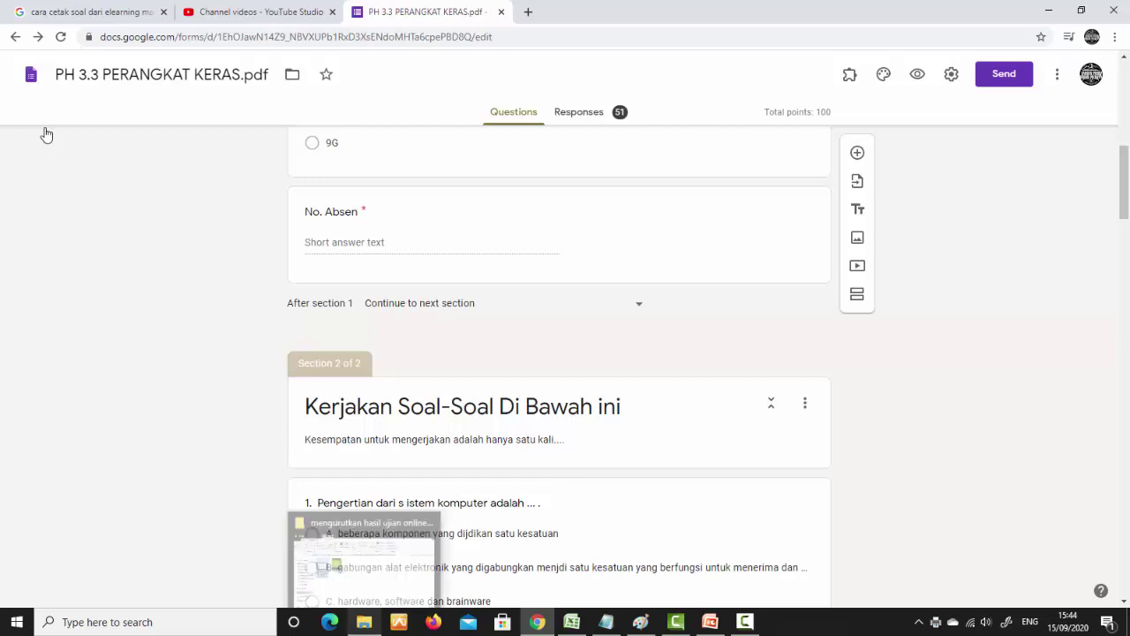
# - Open the PH 3.3 PERANGKAT KERAS PDF from the Documents folder in File Explorer
pyautogui.click(371, 547)
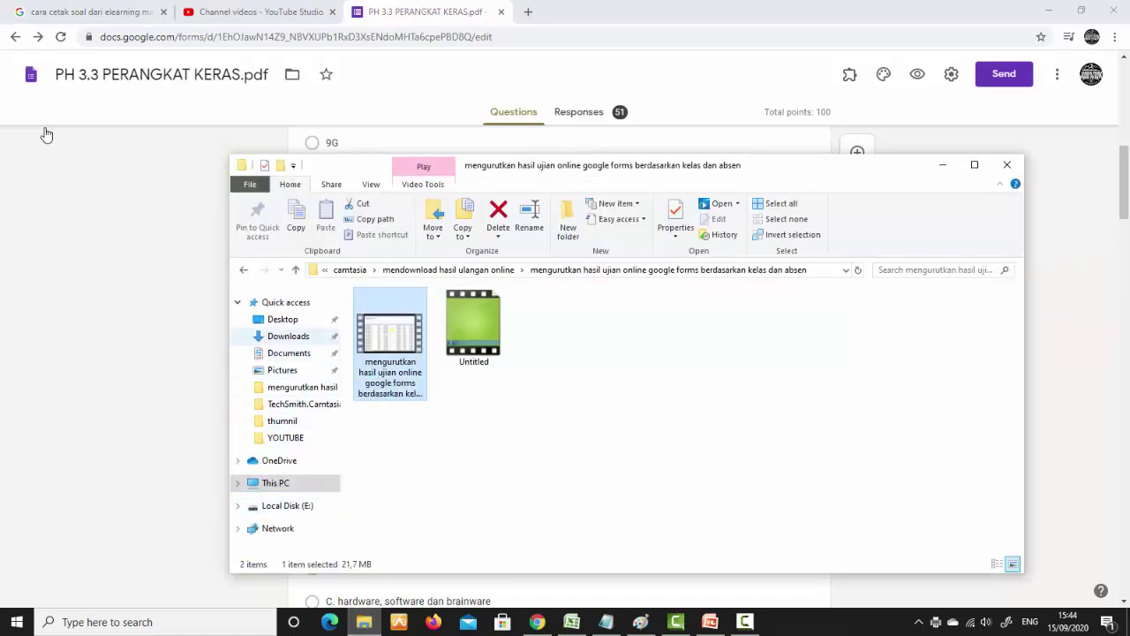
pyautogui.click(288, 352)
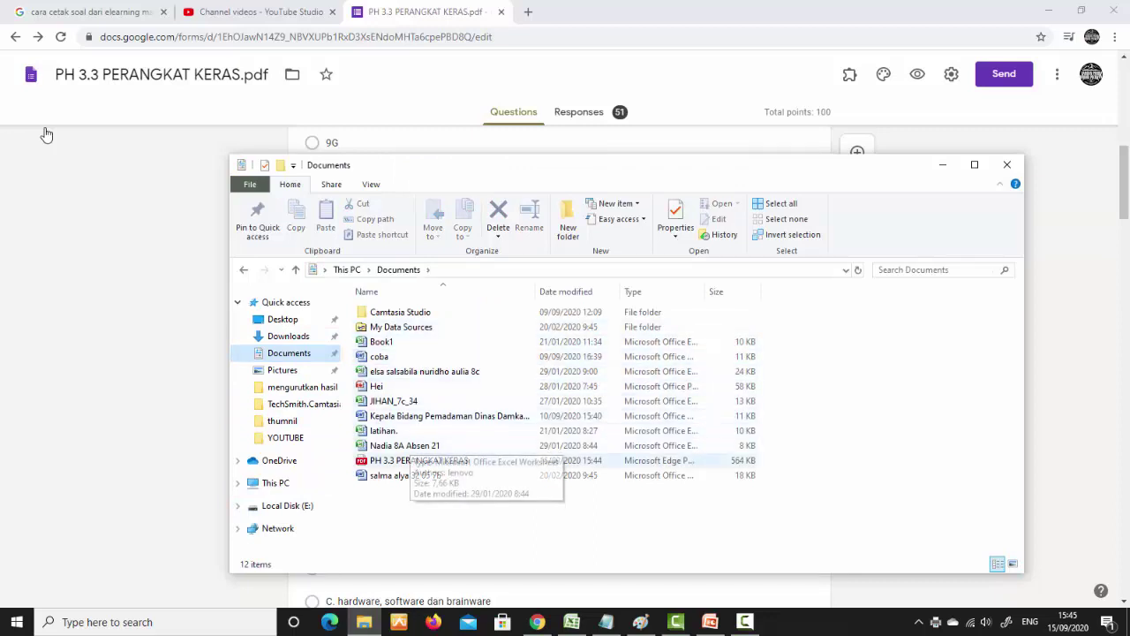
pyautogui.click(420, 460)
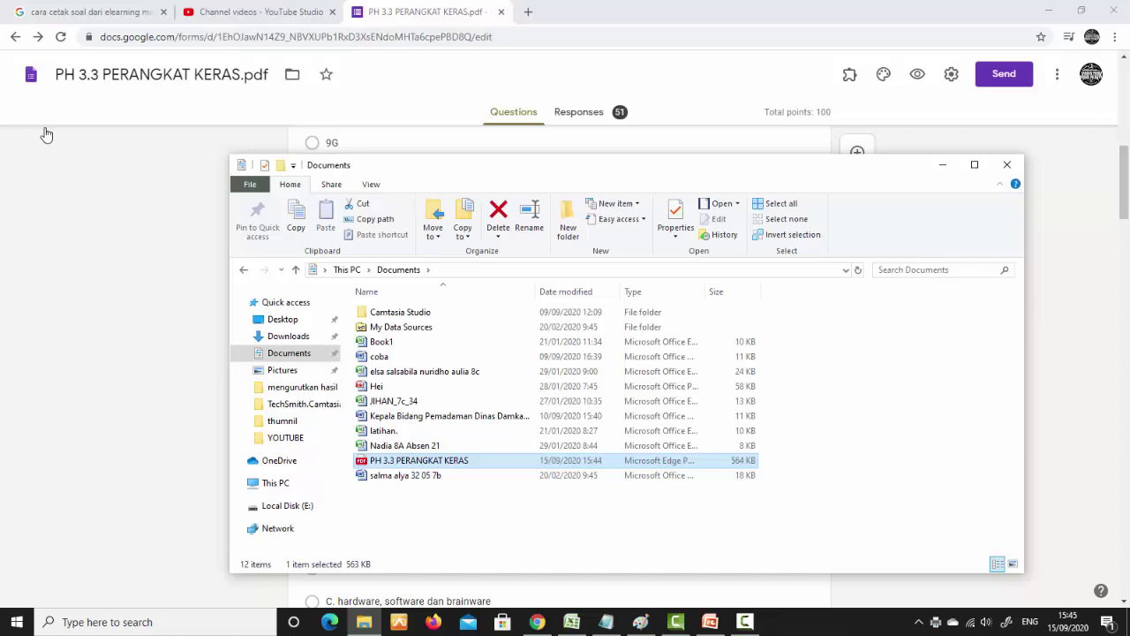
pyautogui.press('Return')
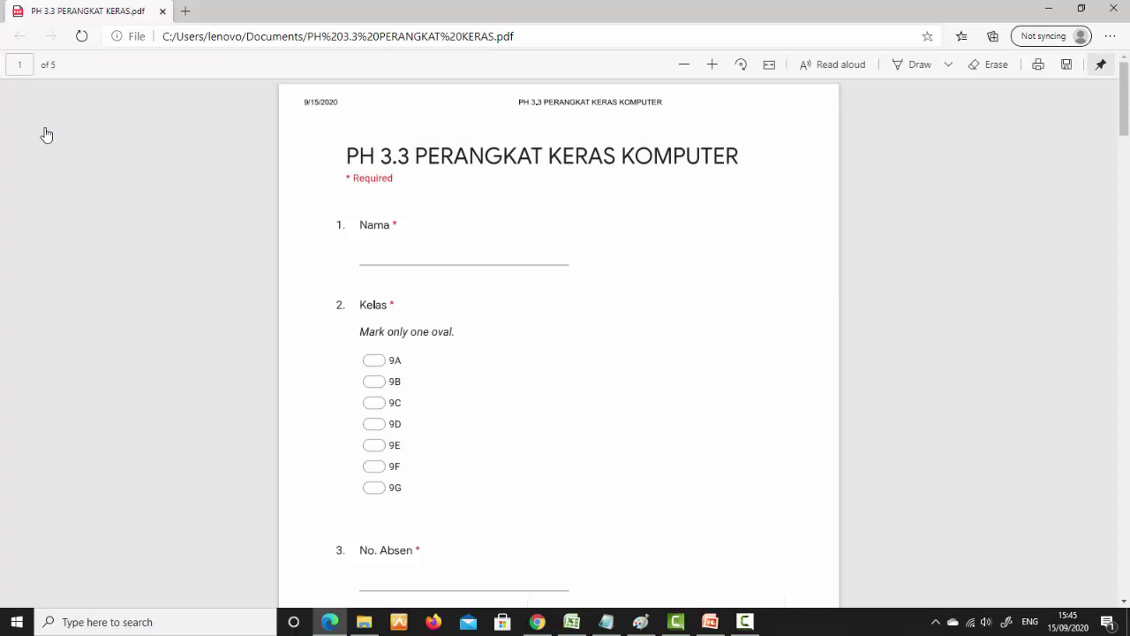
# - Scroll through the quiz PDF in Edge to check its 10-point multiple-choice questions
pyautogui.scroll(-5, 46, 134)
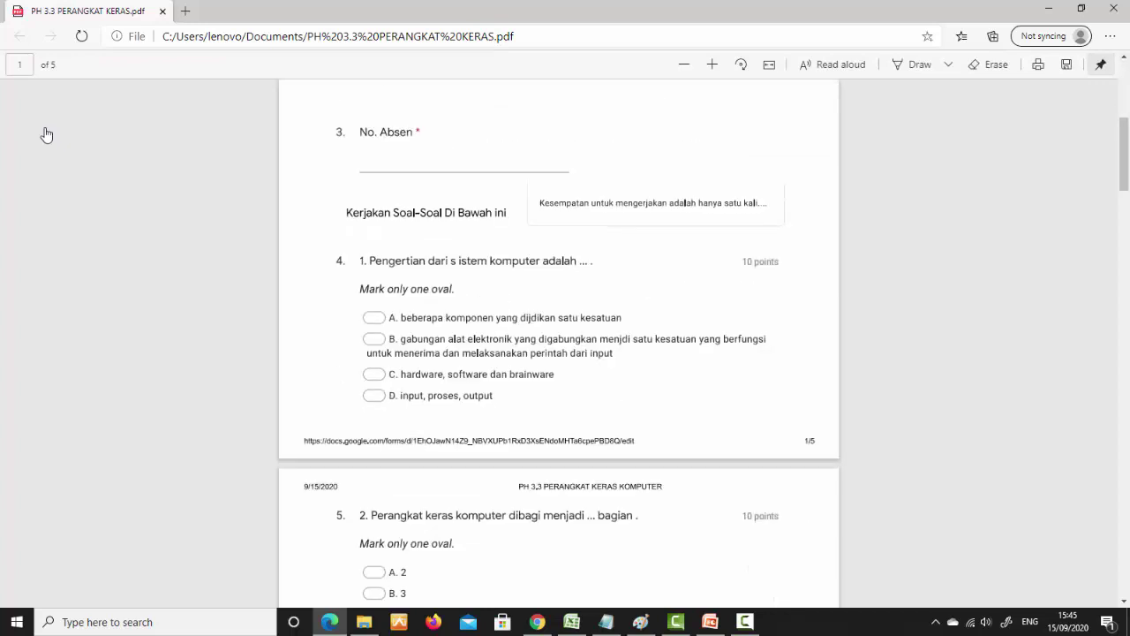
pyautogui.scroll(-4, 46, 135)
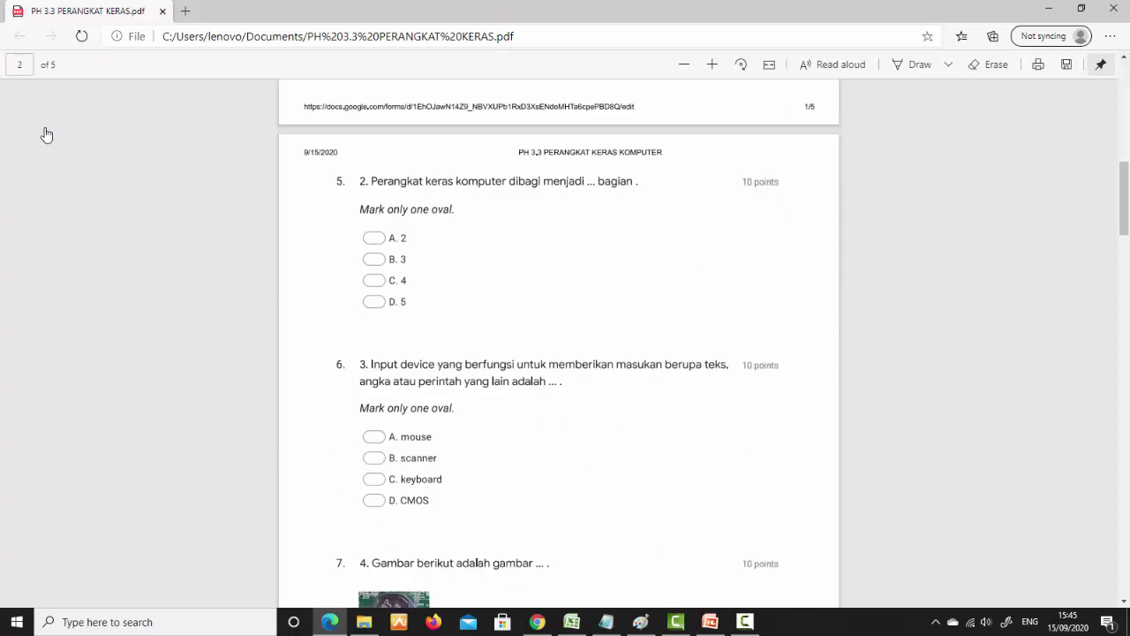
pyautogui.scroll(-2, 46, 134)
pyautogui.scroll(-2, 46, 134)
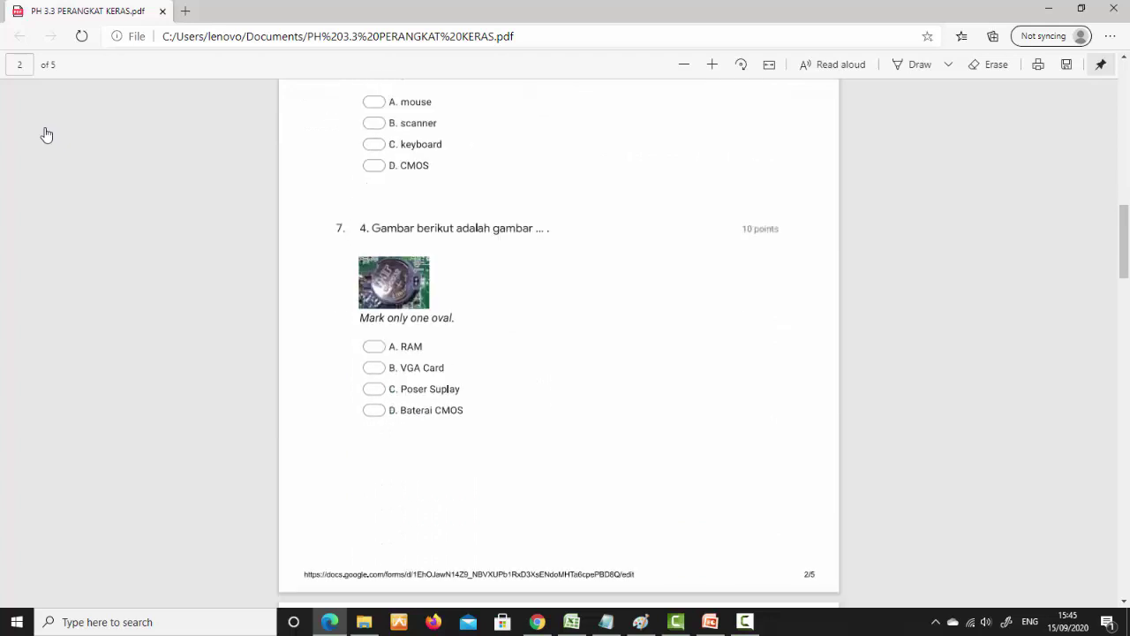
pyautogui.scroll(4, 45, 135)
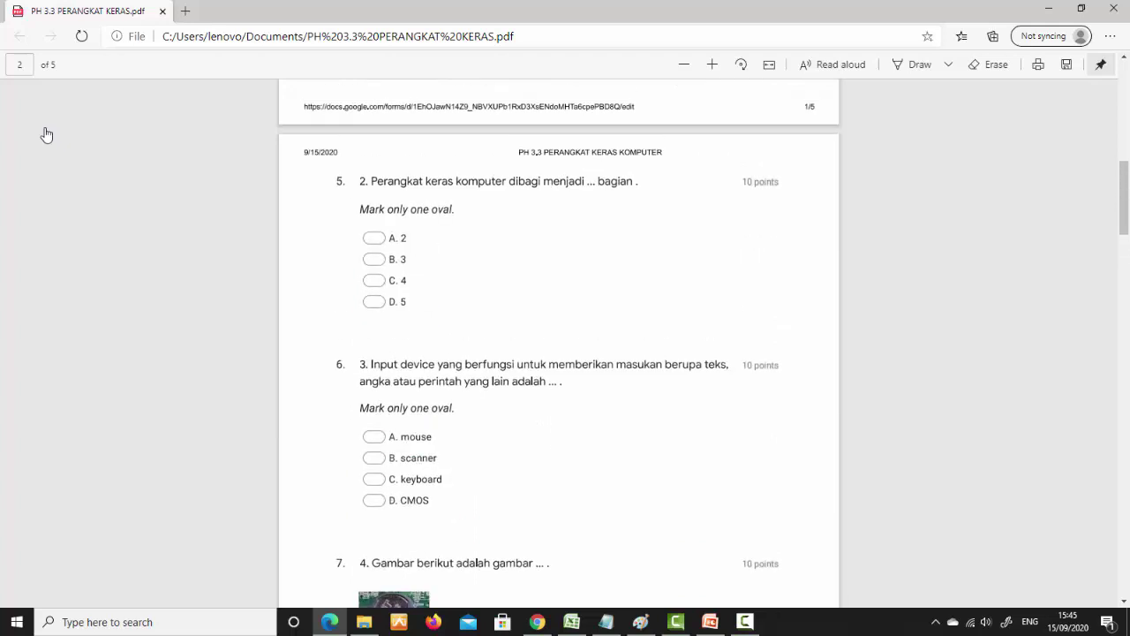
pyautogui.hotkey('alt', 'Tab')
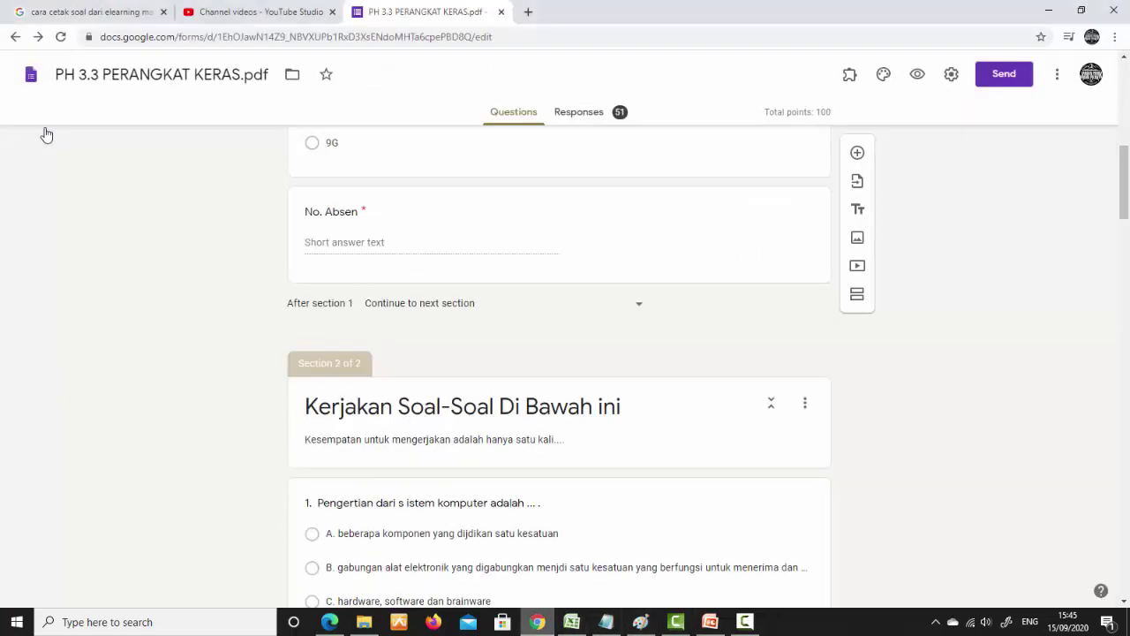
pyautogui.scroll(3, 46, 135)
pyautogui.scroll(4, 46, 134)
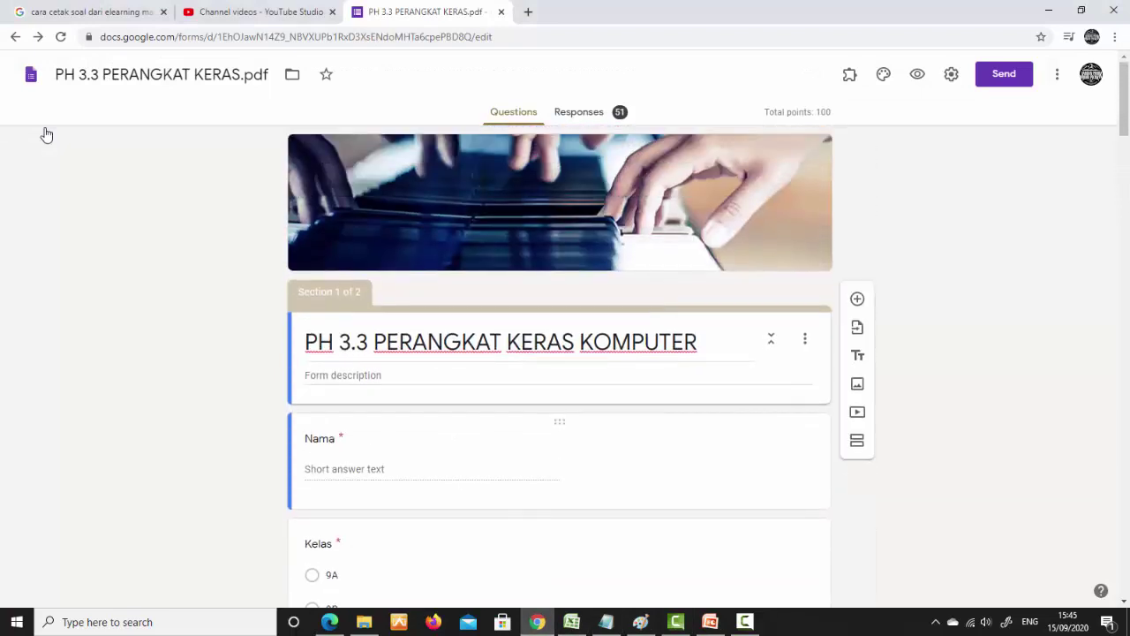